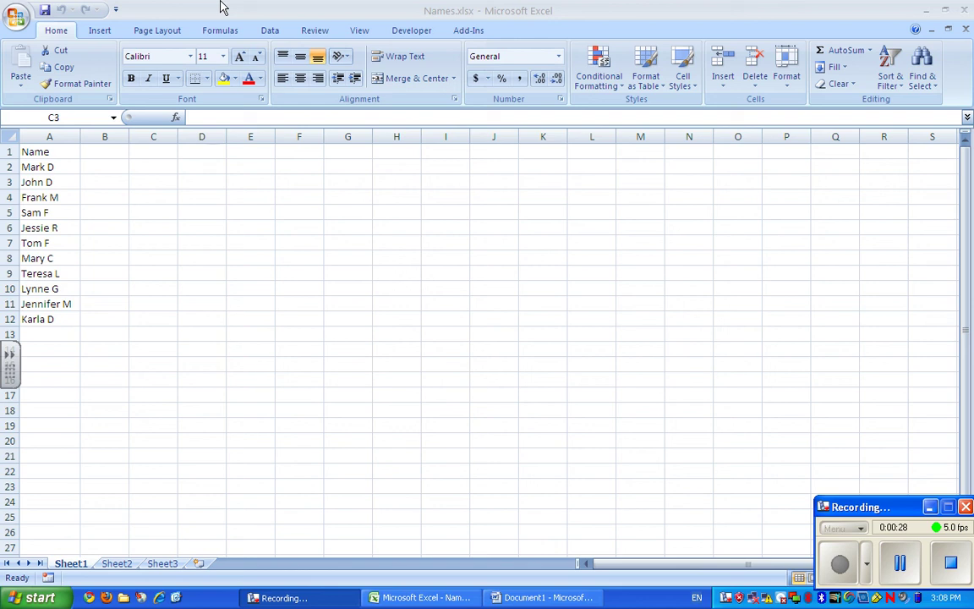
left_click(220, 6)
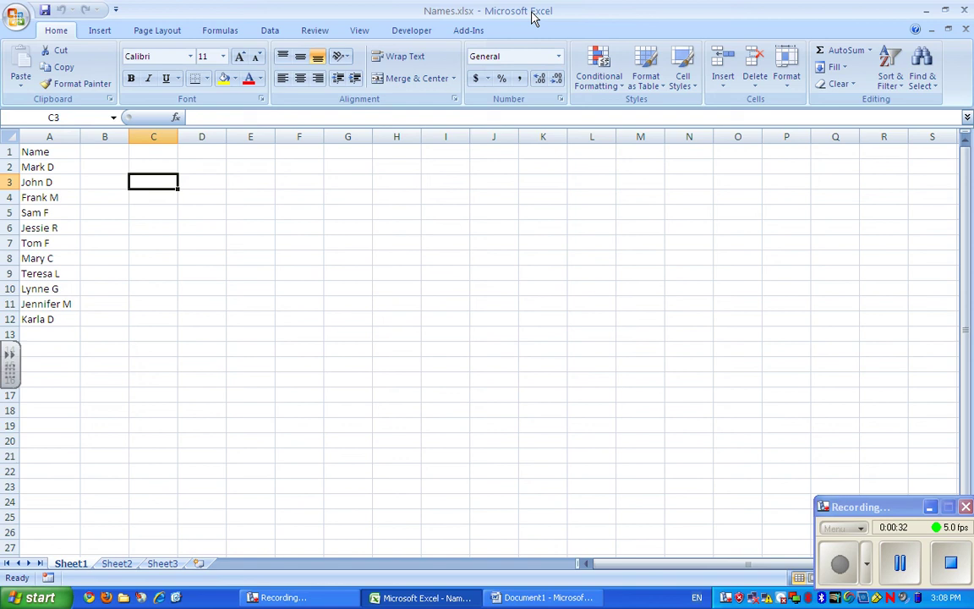
left_click(41, 153)
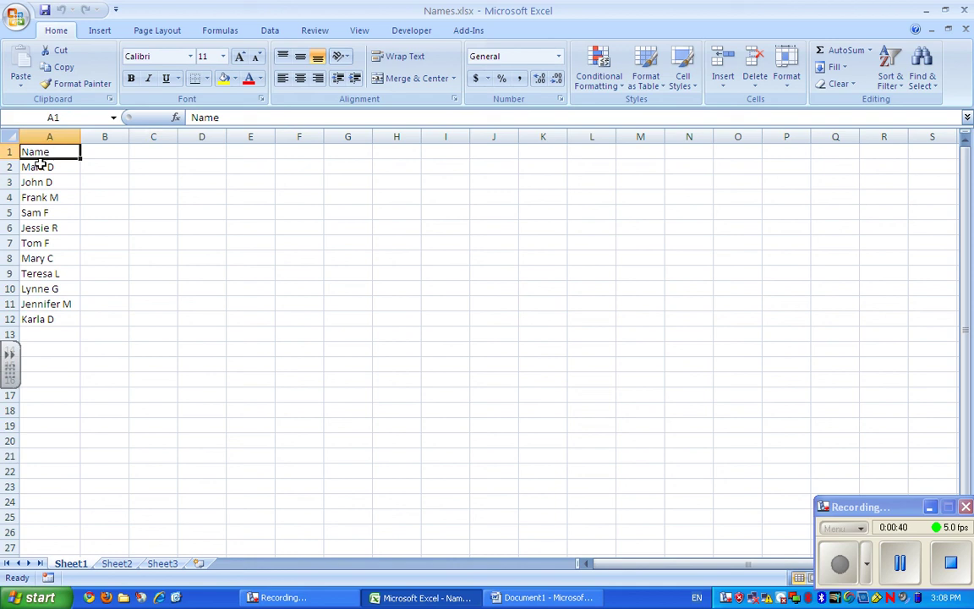
left_click(38, 166)
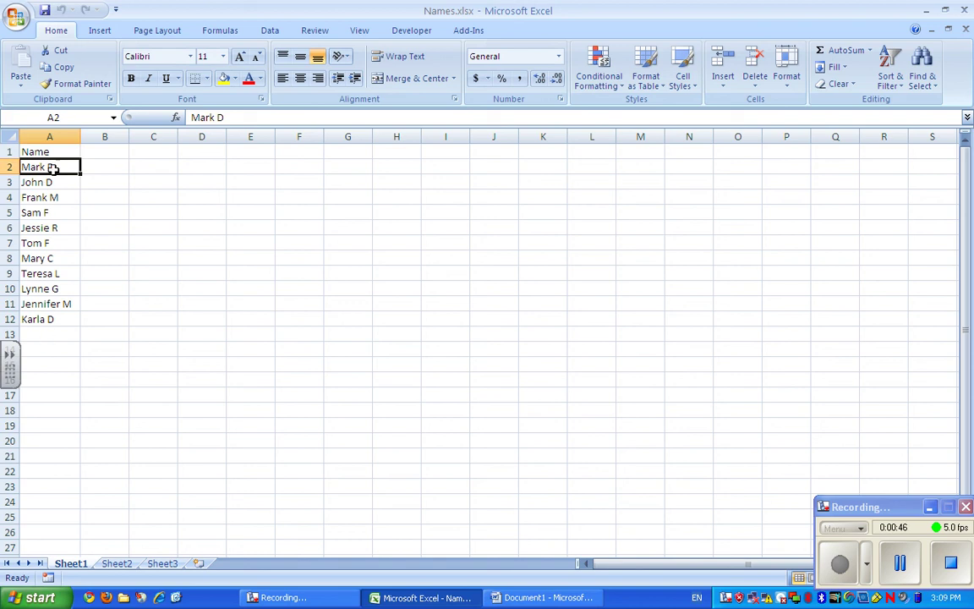
left_click(53, 318)
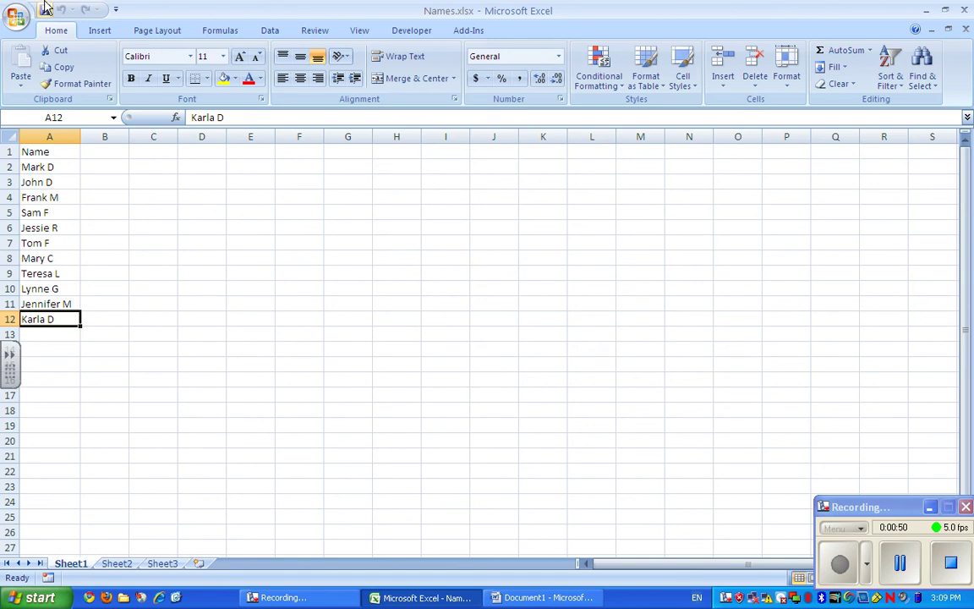
Save the workbook as Names.xlsx in My Documents, replacing the existing file.
left_click(15, 20)
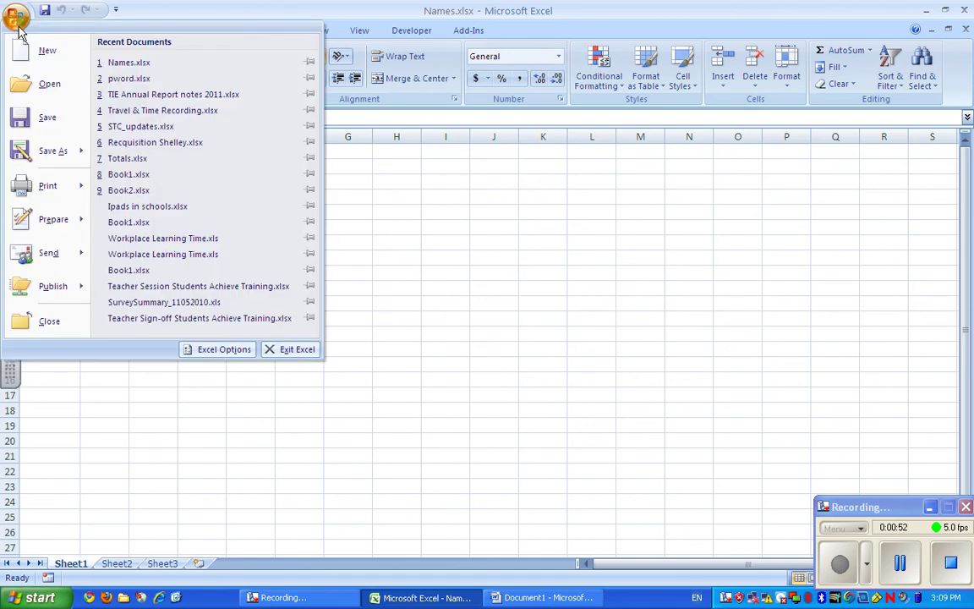
left_click(53, 151)
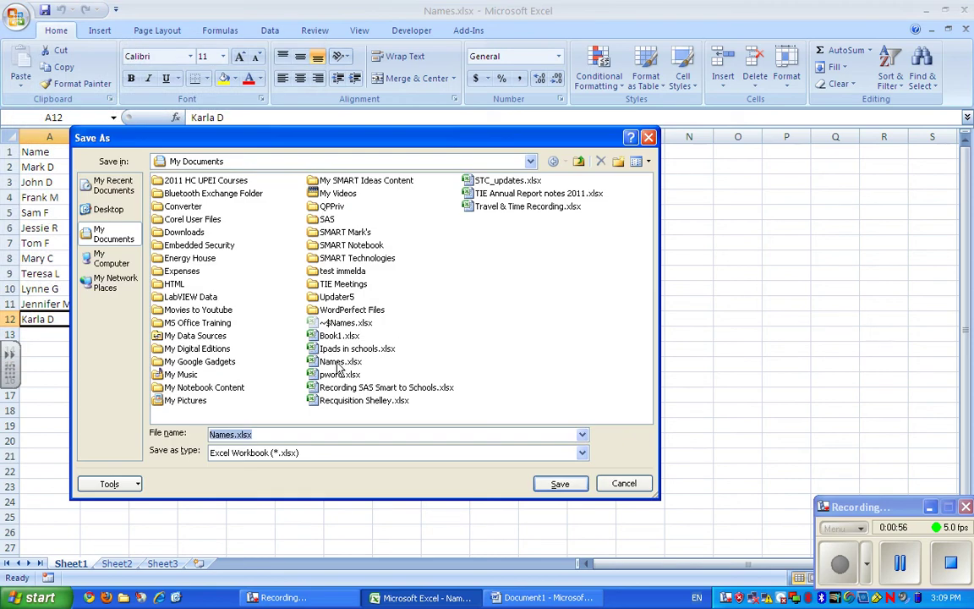
double_click(341, 362)
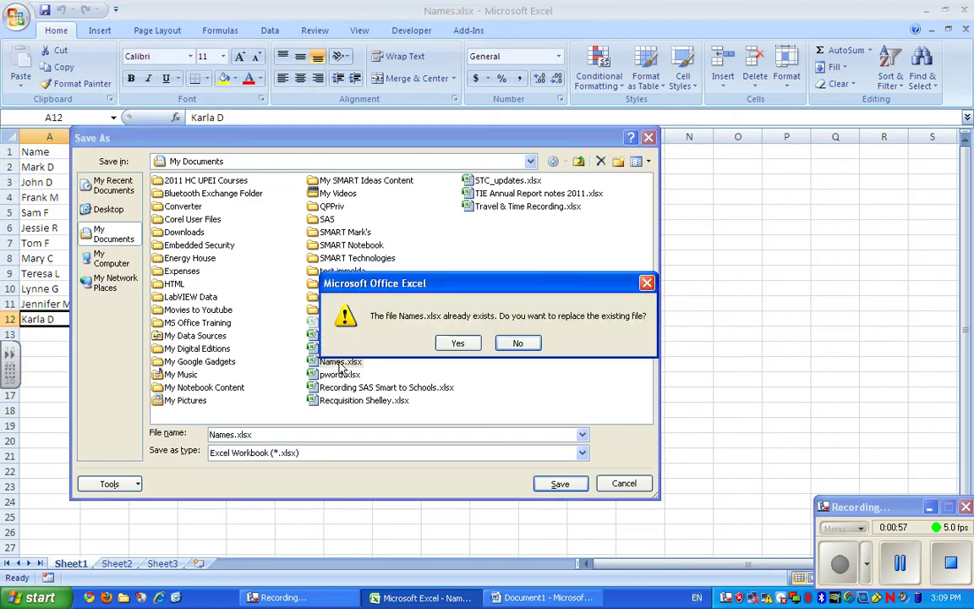
left_click(450, 347)
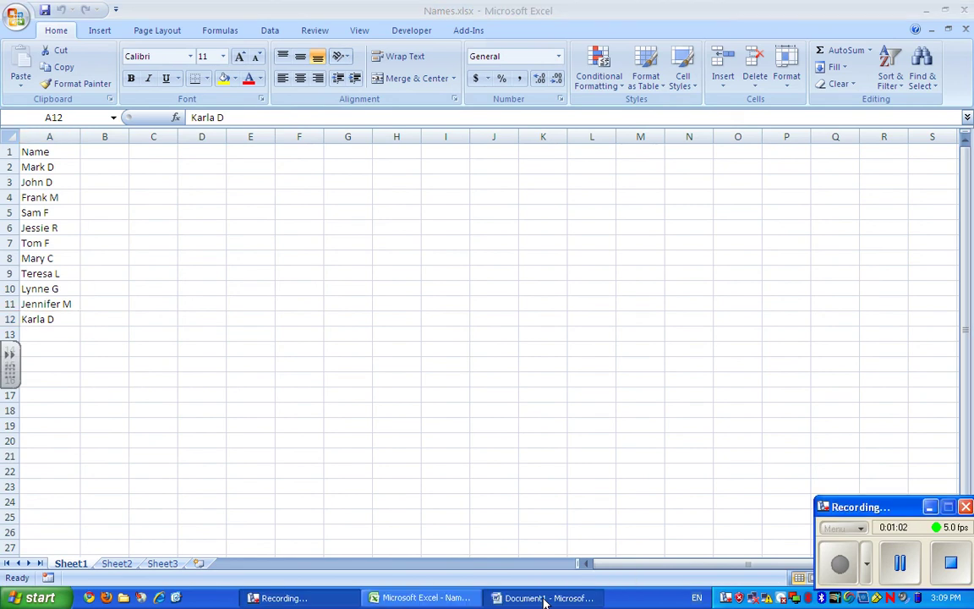
Switch to the blank Word document and start the Step by Step Mail Merge Wizard.
left_click(546, 598)
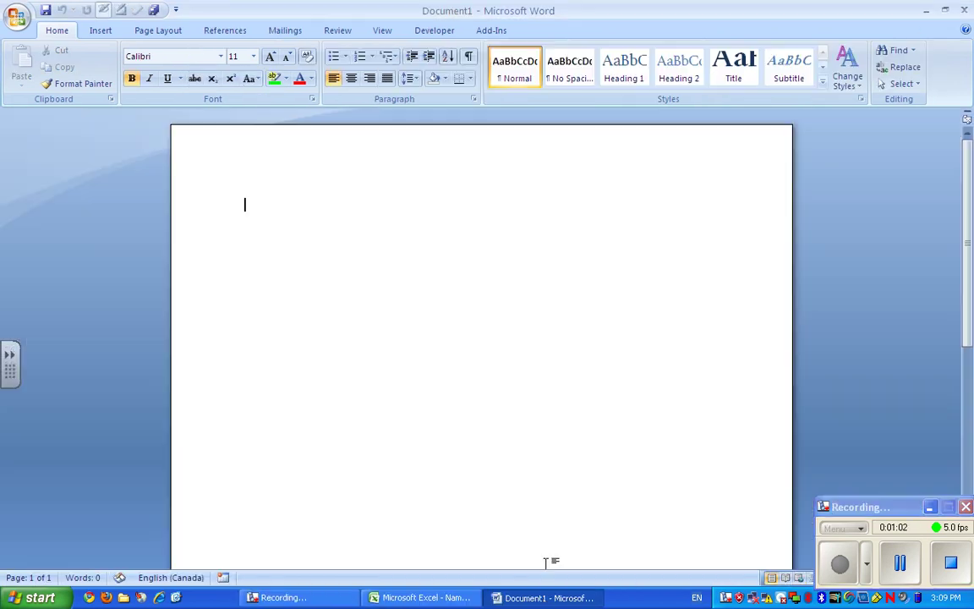
left_click(285, 32)
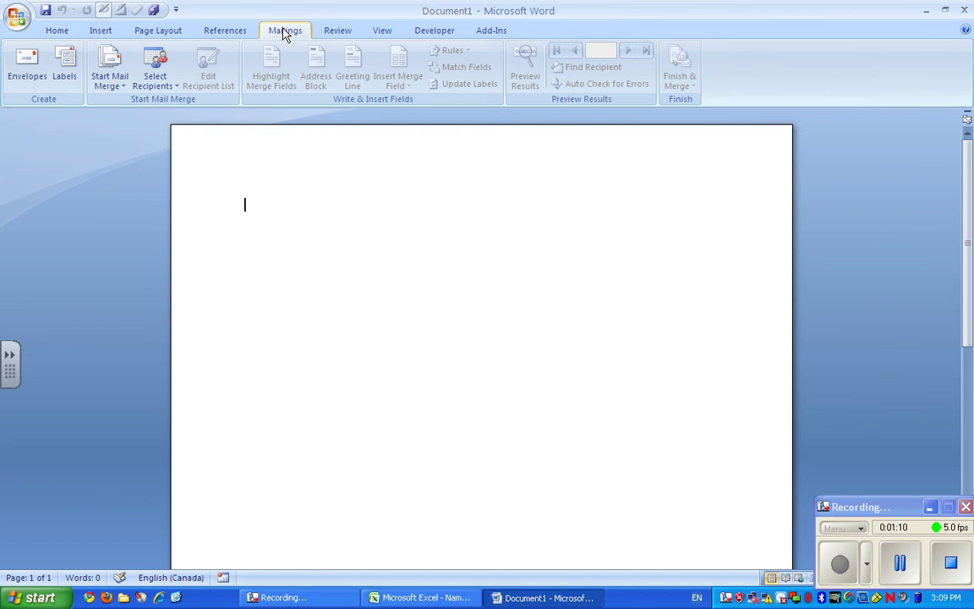
left_click(121, 90)
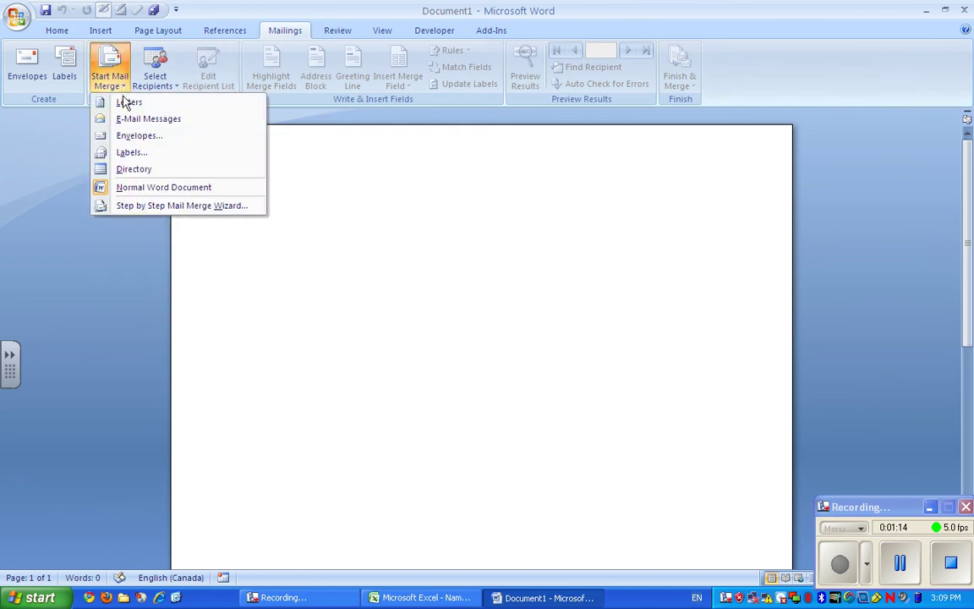
left_click(167, 207)
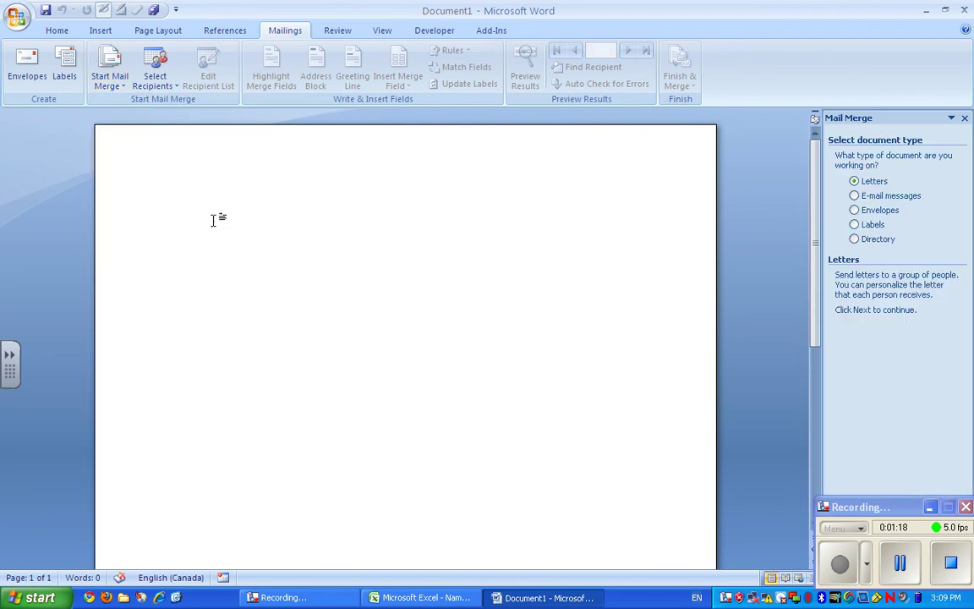
Set the mail merge document type to Labels and continue to the starting document stage.
left_click(856, 225)
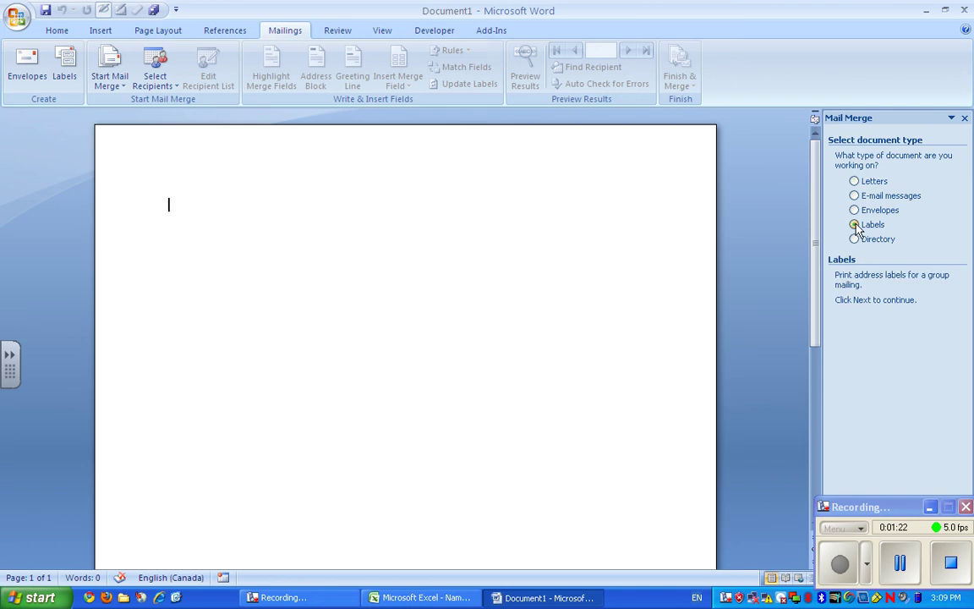
left_click_drag(880, 507, 893, 605)
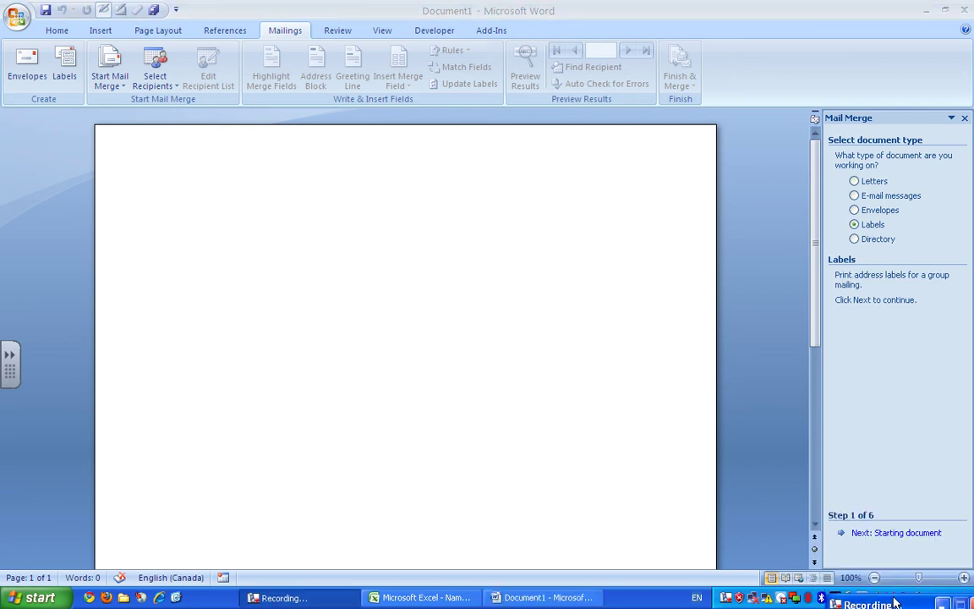
left_click(859, 302)
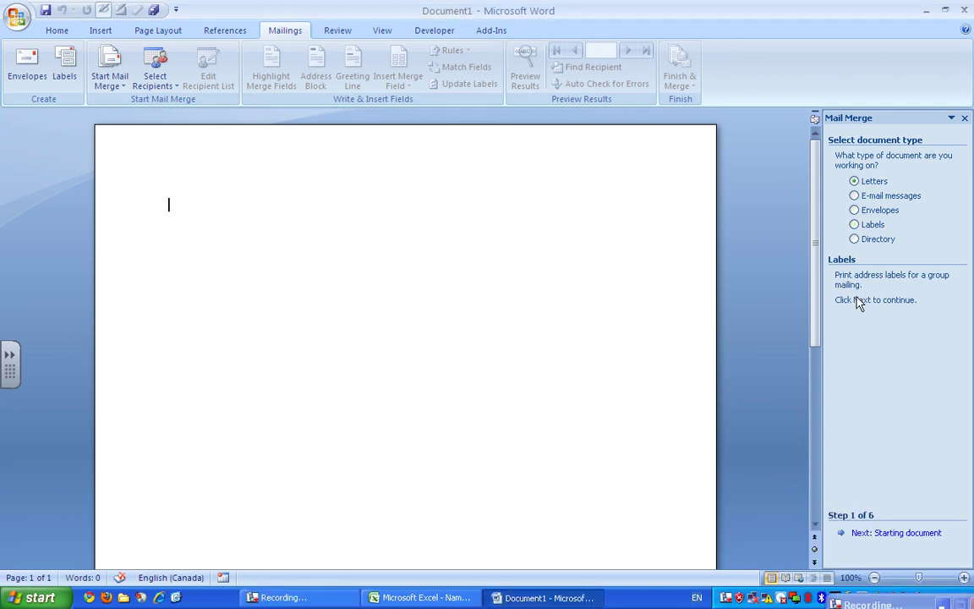
left_click(854, 225)
left_click(892, 534)
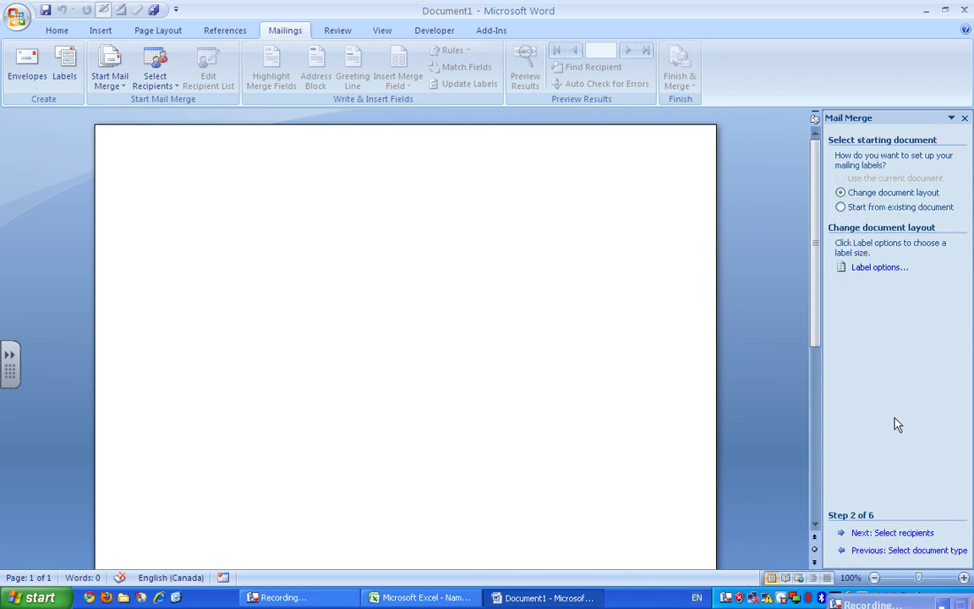
Lay out the document as Avery A4/A5 labels with product number J8173 for page printers.
left_click(872, 277)
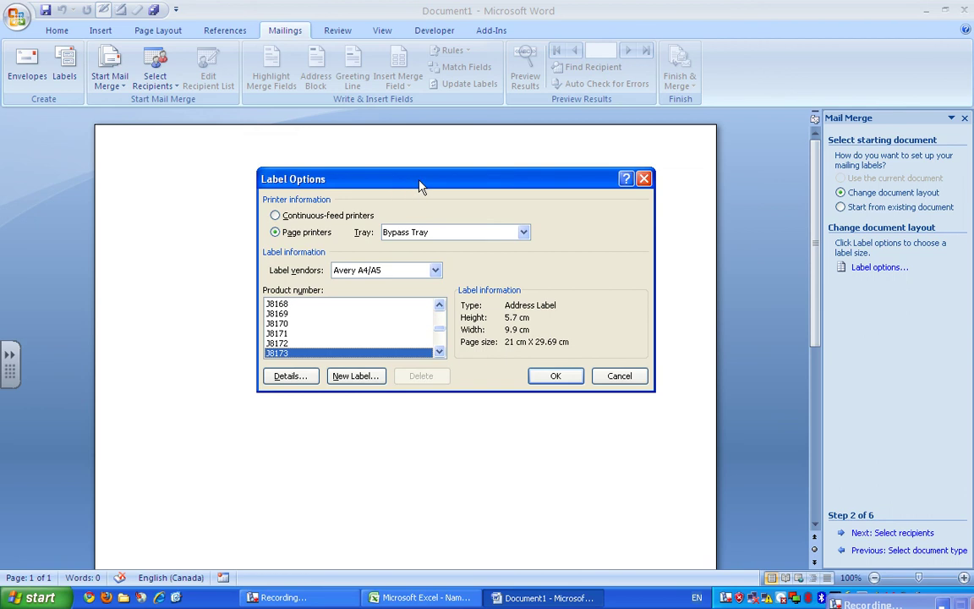
left_click_drag(422, 185, 391, 197)
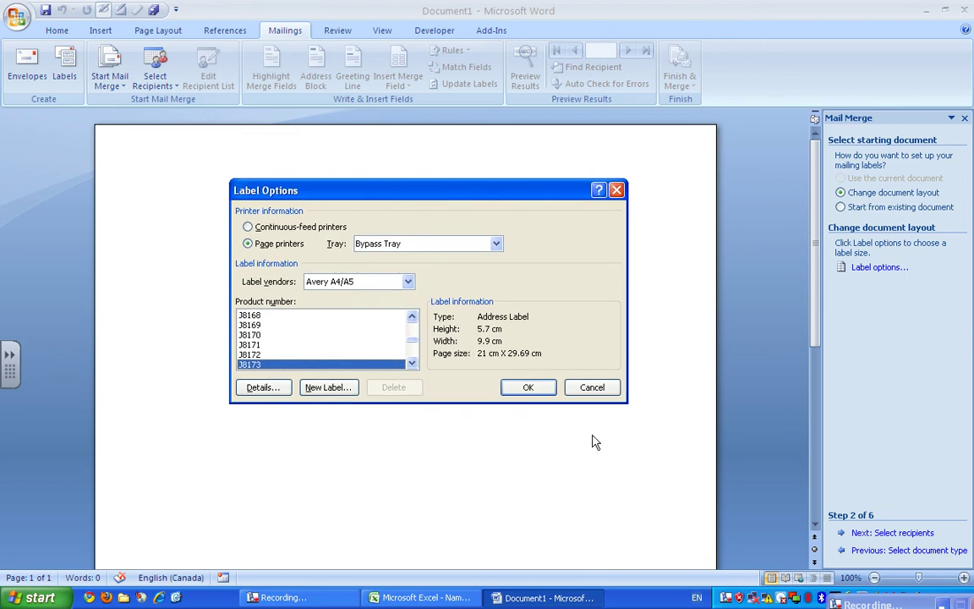
left_click(522, 390)
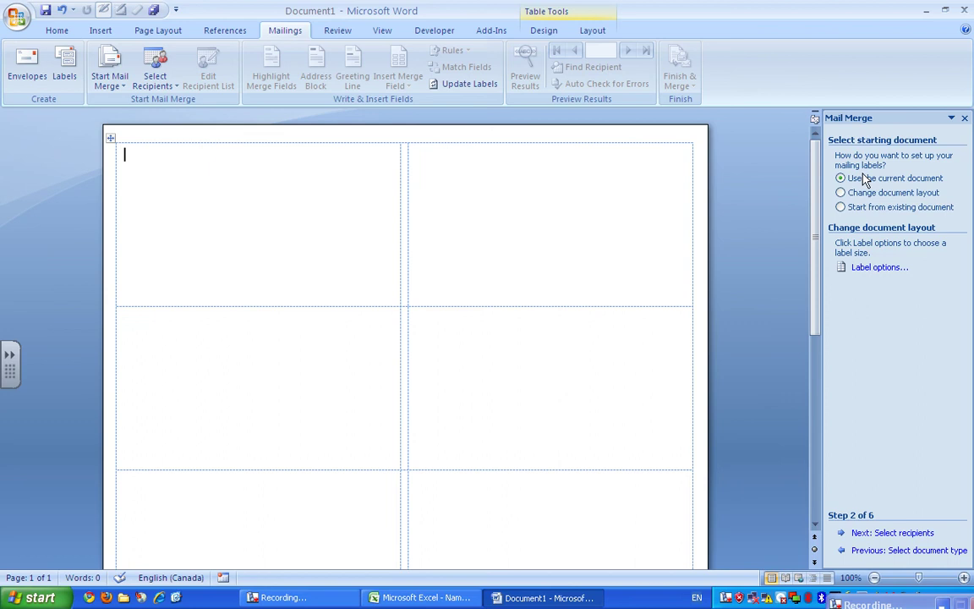
Continue to recipient selection and open Names.xlsx from My Documents as the existing list.
left_click(880, 534)
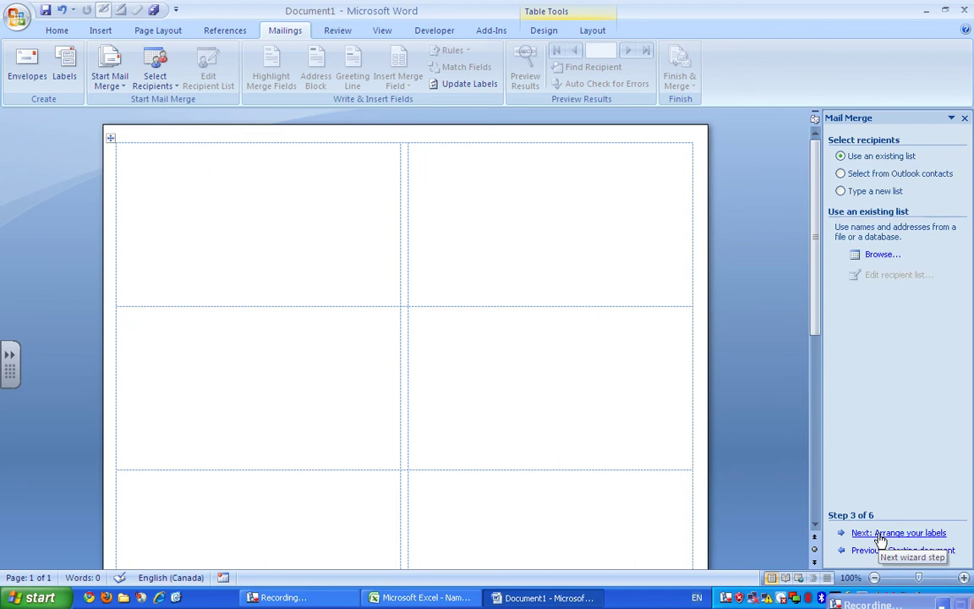
left_click(880, 254)
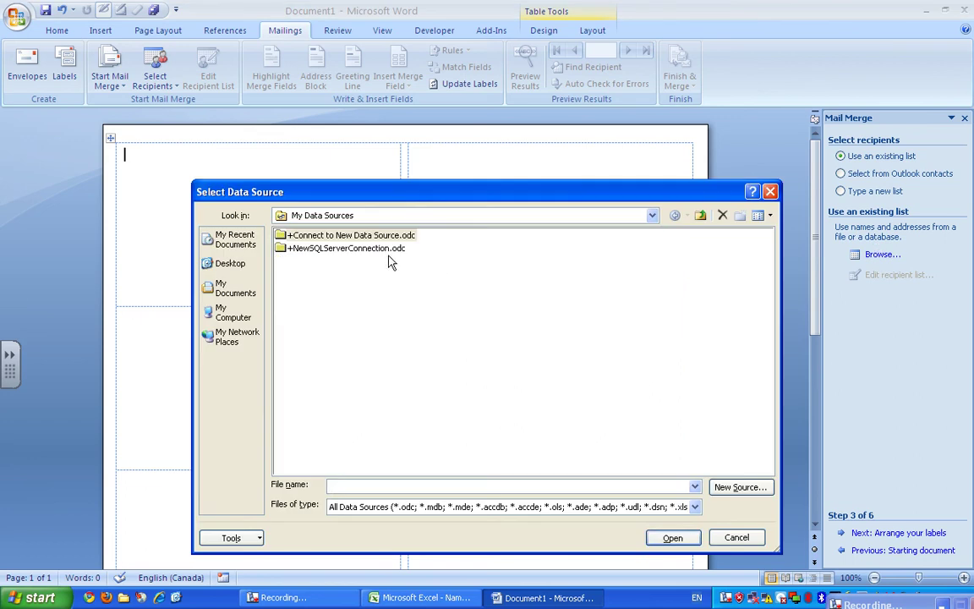
left_click(234, 290)
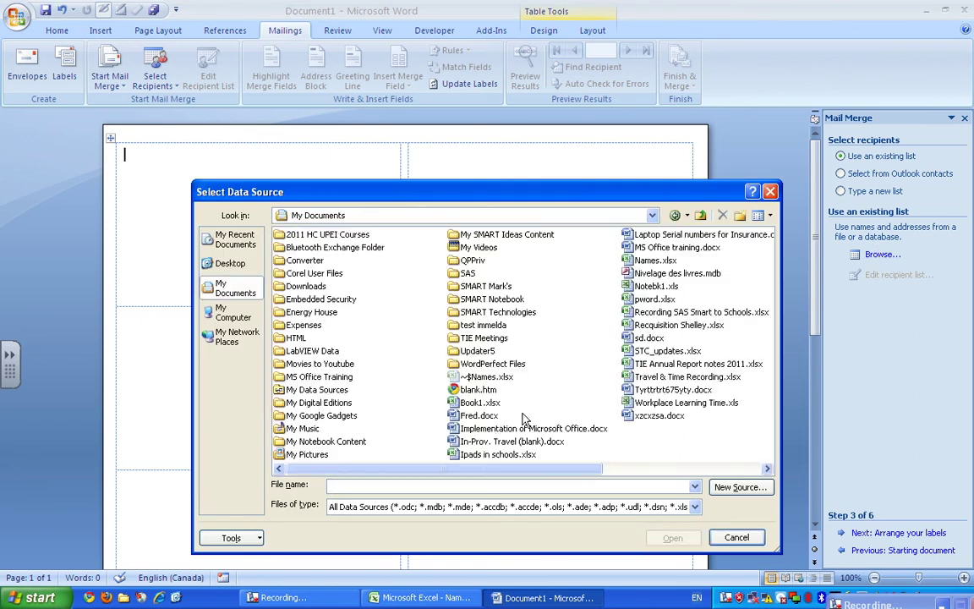
left_click(668, 286)
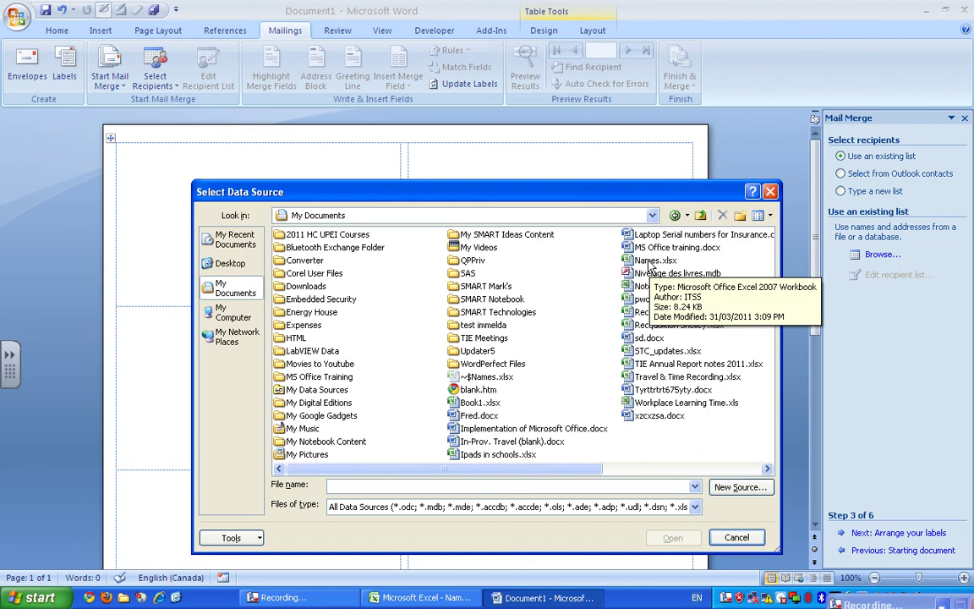
key("Return")
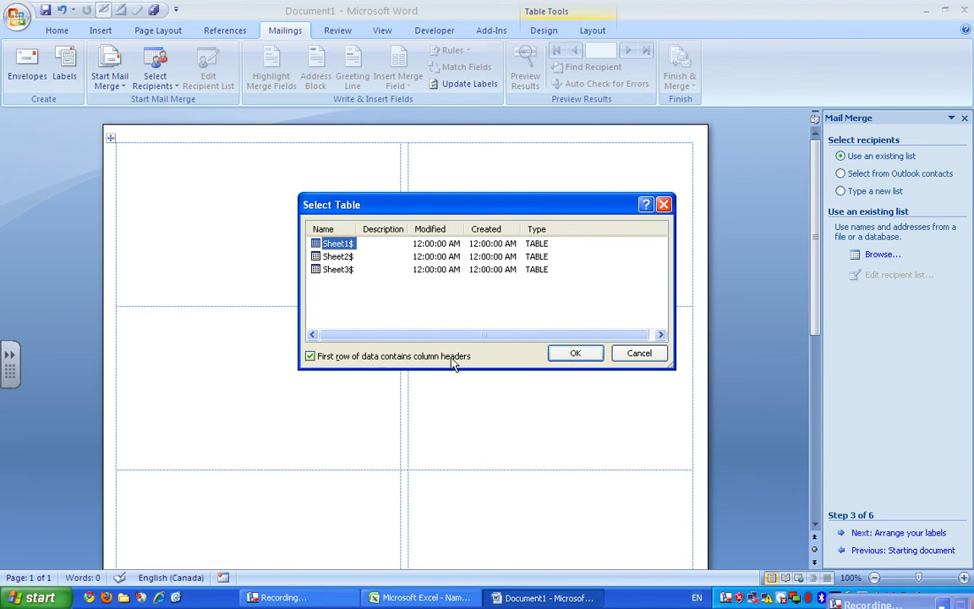
Check the header in the Excel sheet, then use Sheet1$ with first-row column headers and accept all recipients in Word.
left_click(446, 601)
left_click(61, 152)
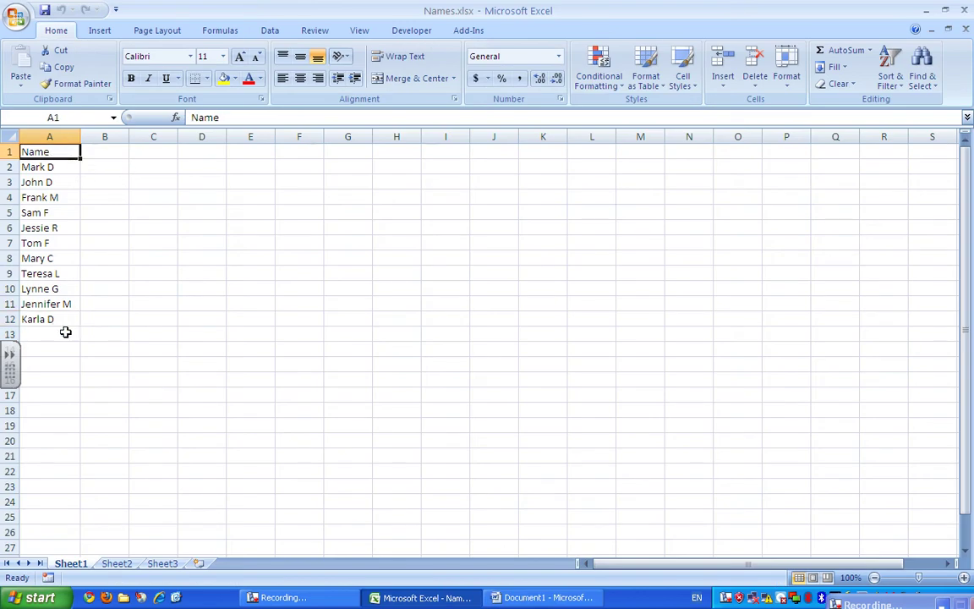
left_click(545, 598)
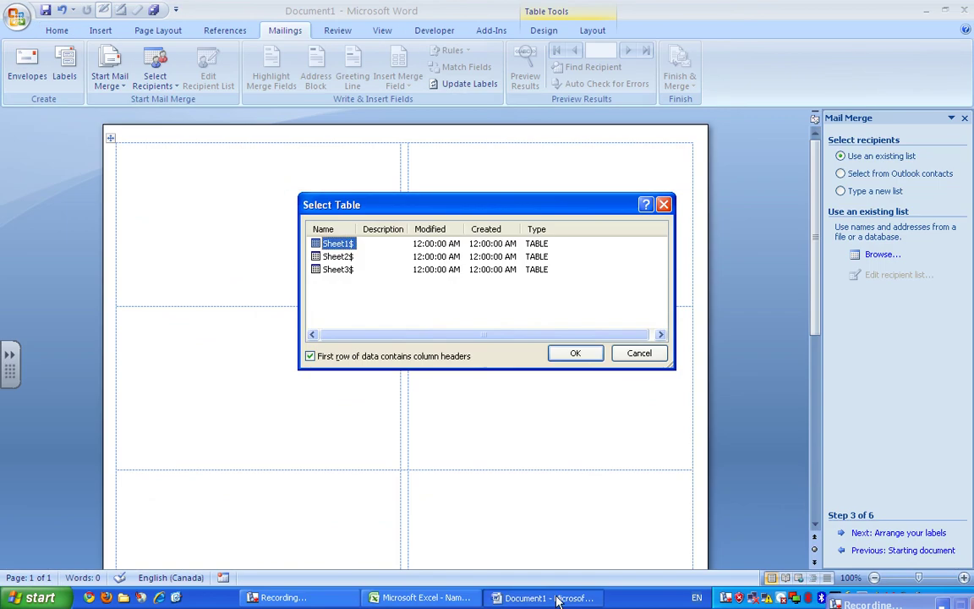
left_click(577, 356)
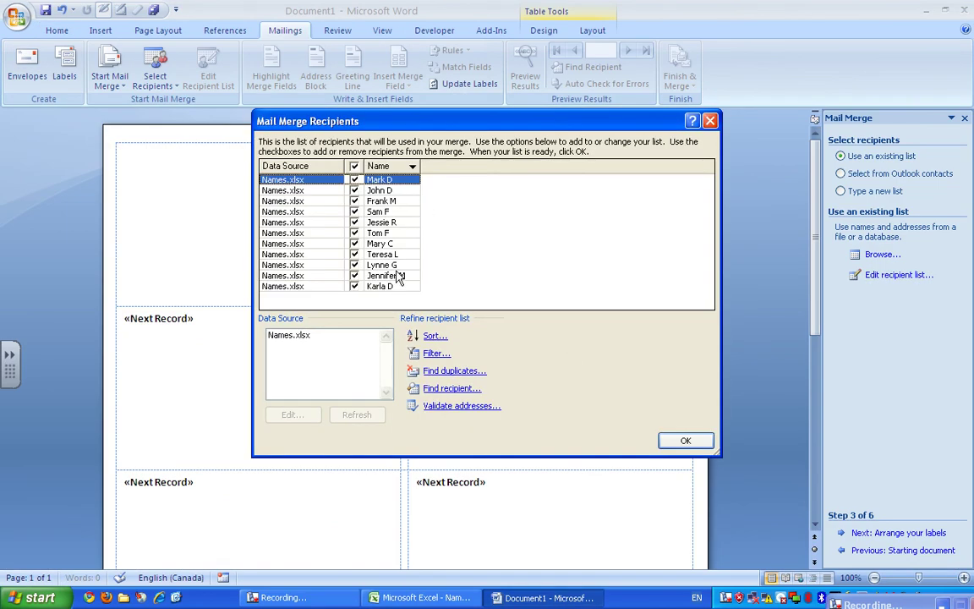
left_click(686, 442)
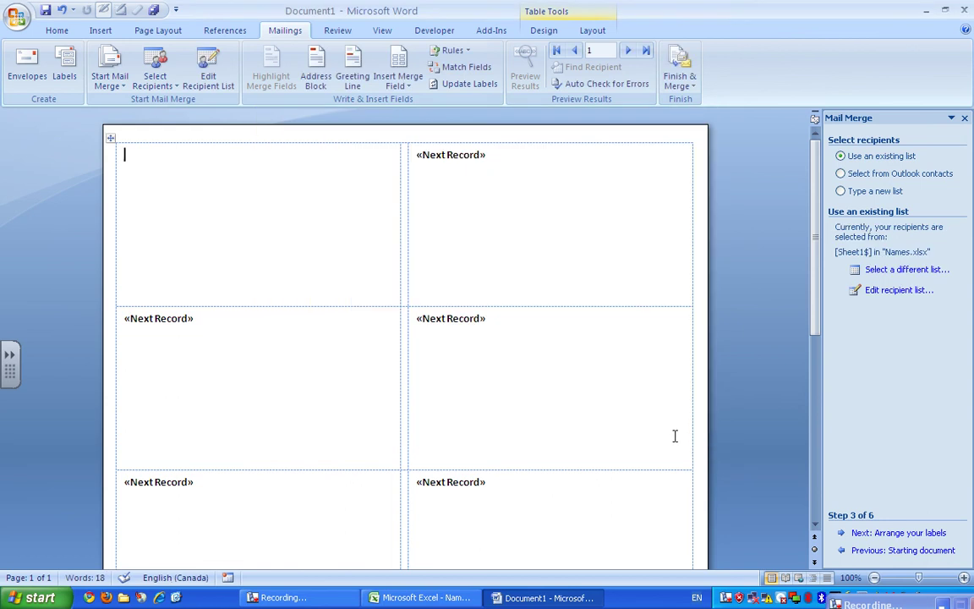
Continue to arranging the labels and insert an address block with the default name format in the first label.
left_click(882, 535)
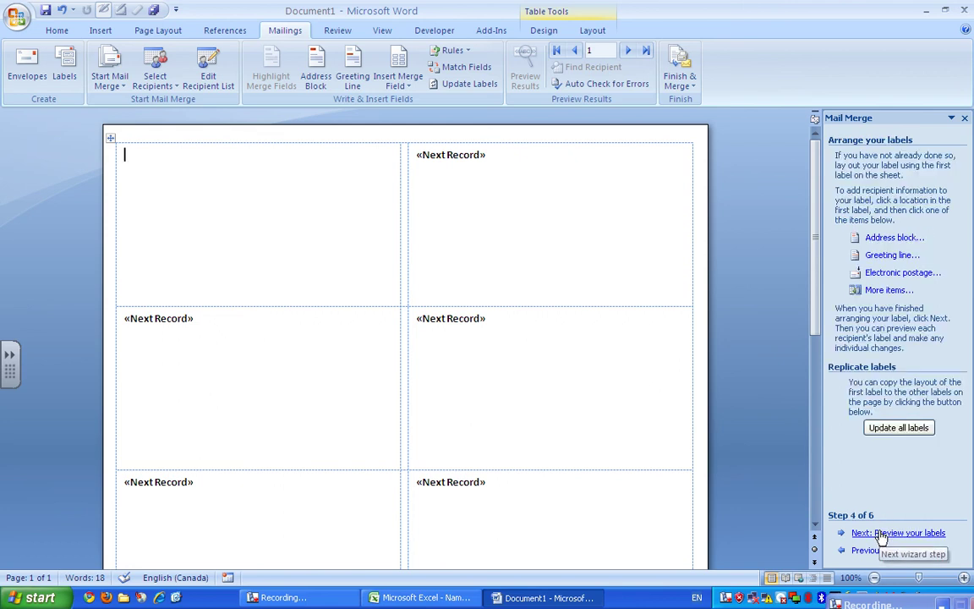
left_click(883, 241)
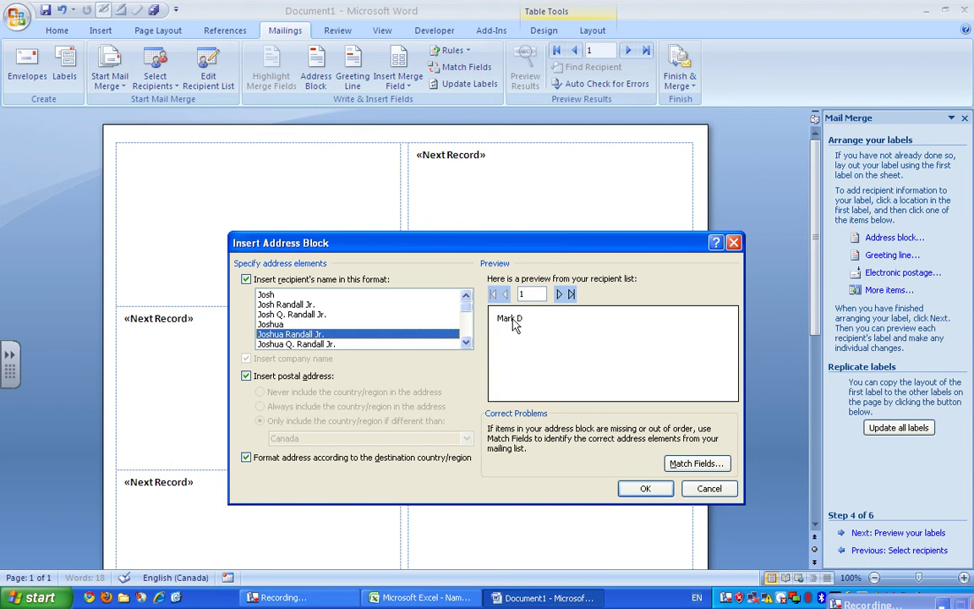
left_click(646, 491)
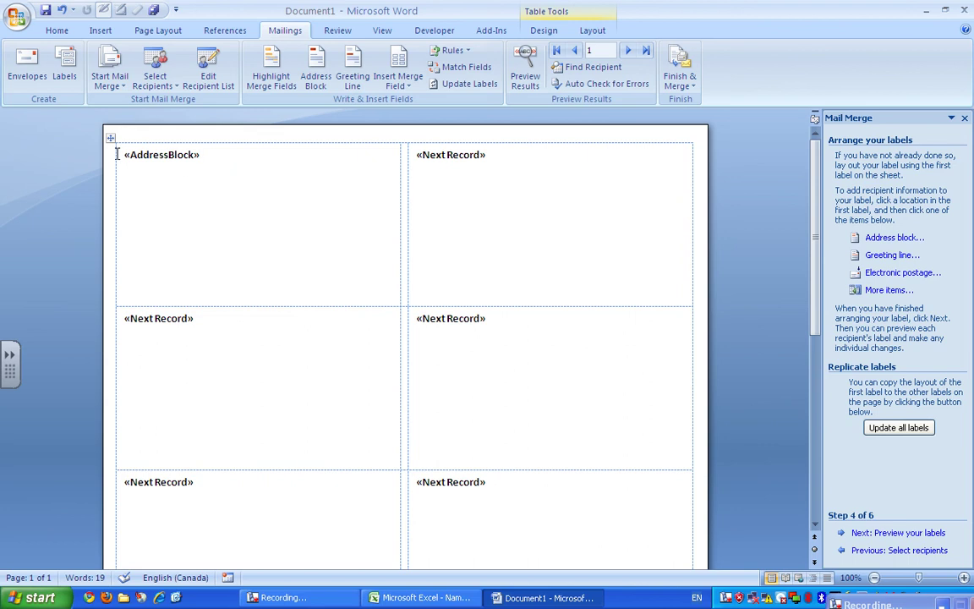
Move the address block in the first label down and inward, toward the middle of the label.
left_click_drag(121, 155, 206, 192)
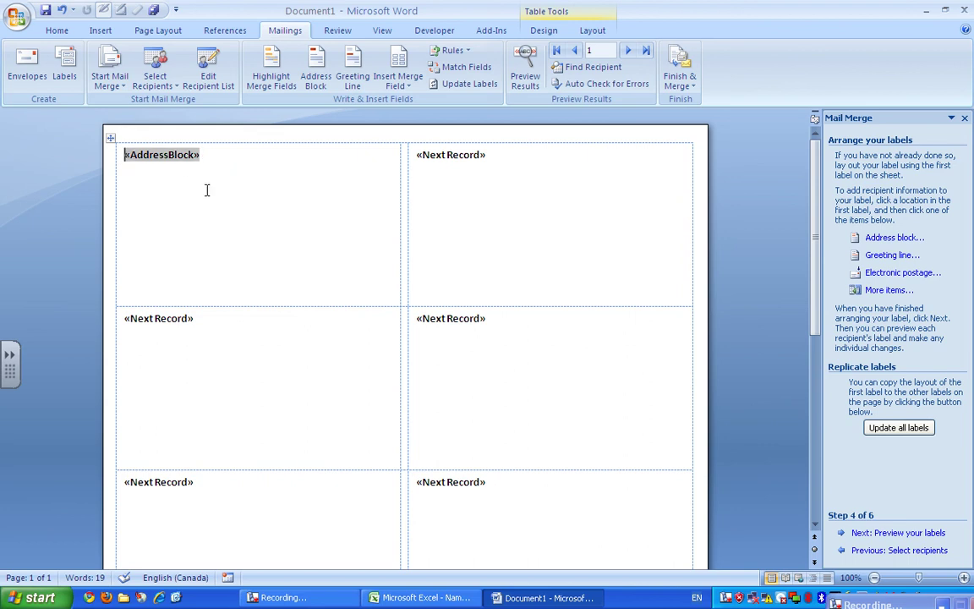
key("Return")
key("Return")
key("Return")
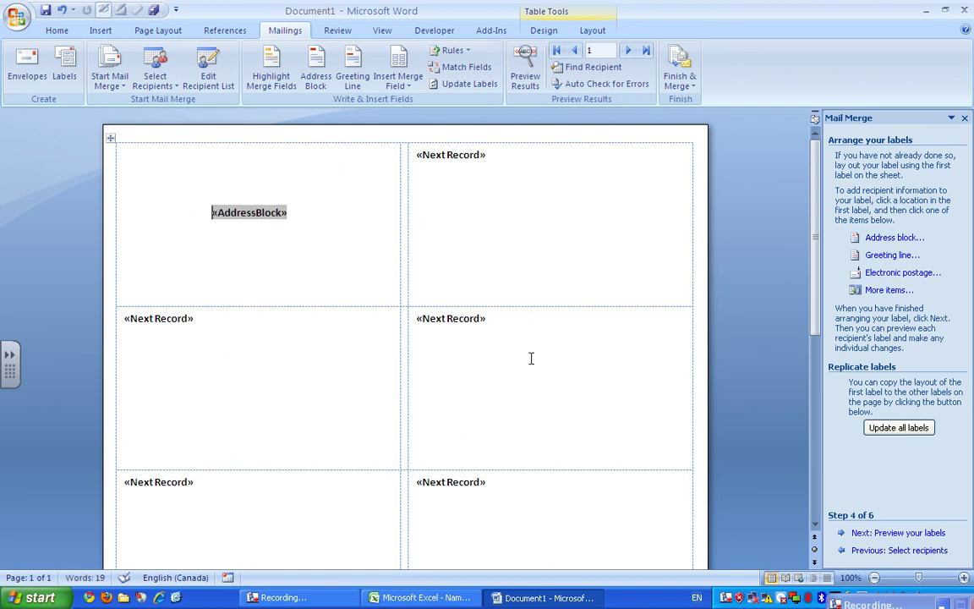
Copy the first label's layout to all labels and preview the merged names.
left_click(898, 432)
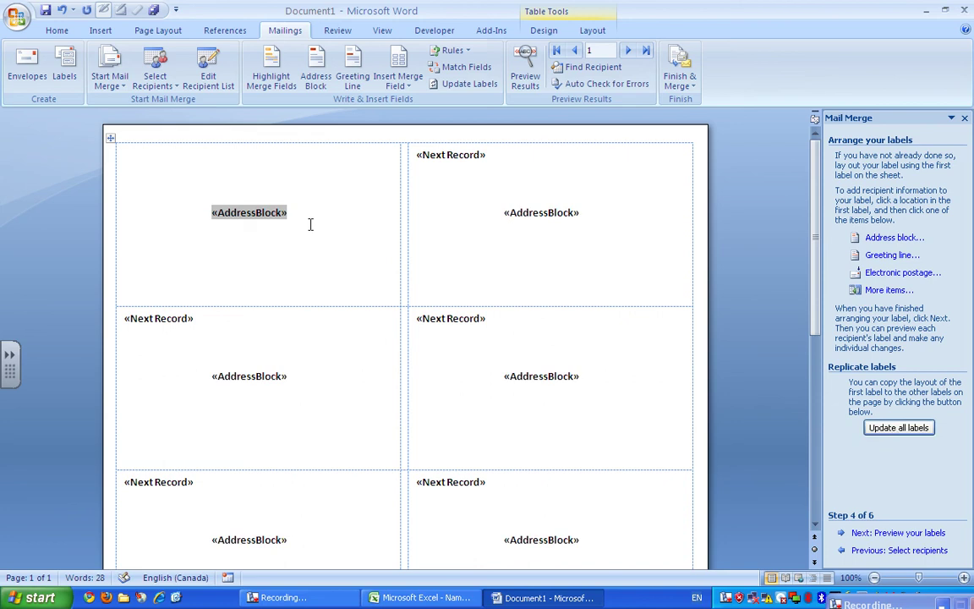
left_click(884, 533)
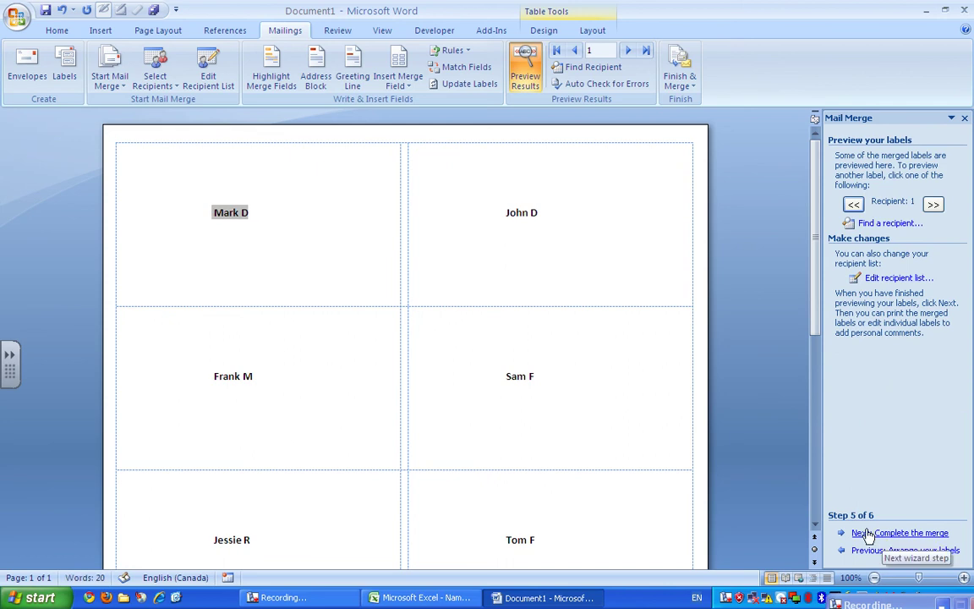
left_click(565, 231)
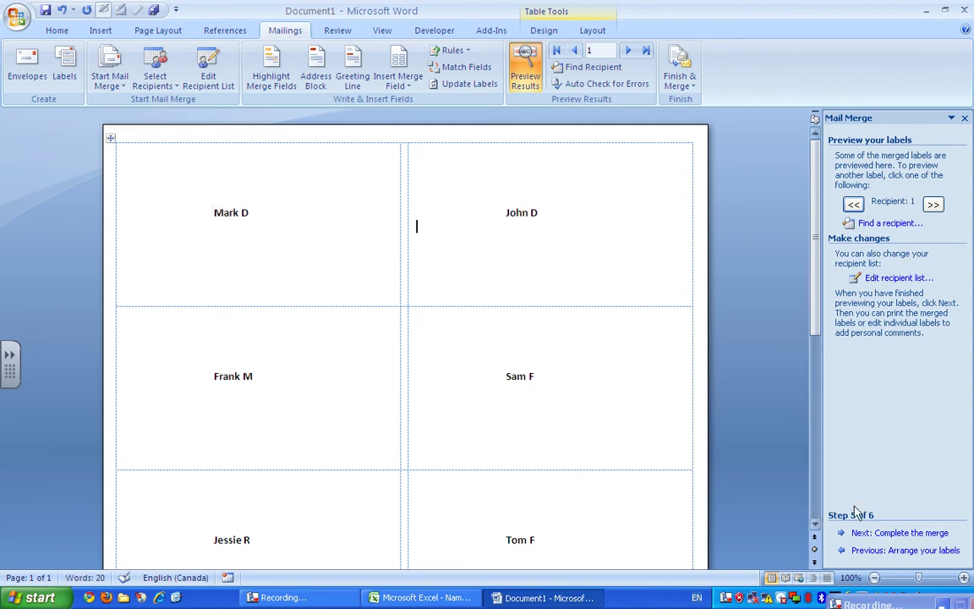
Advance the wizard to completing the merge and look through the whole sheet of merged labels.
left_click(887, 536)
scroll(347, 224, "down", 3)
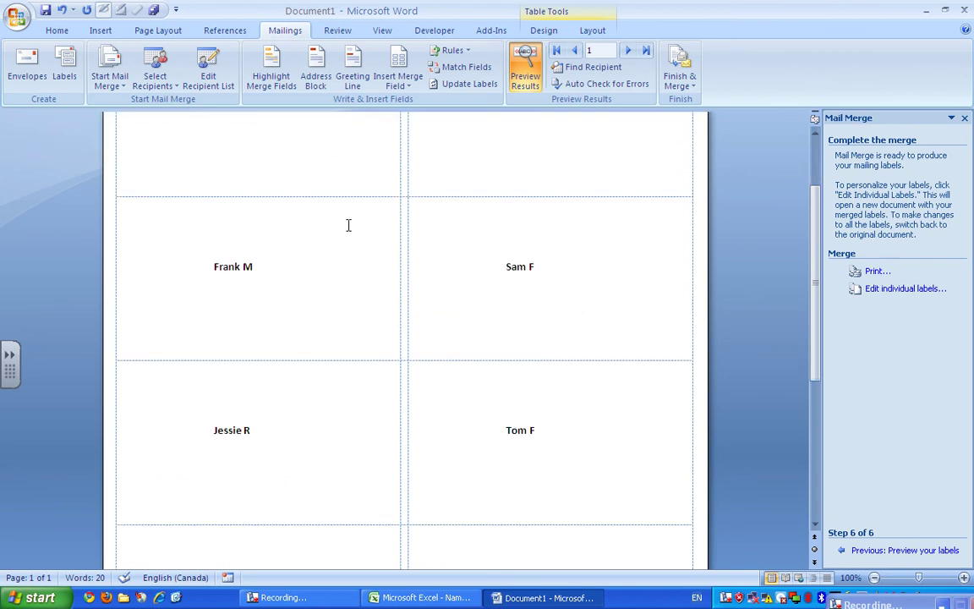
scroll(348, 225, "down", 5)
scroll(336, 222, "up", 10)
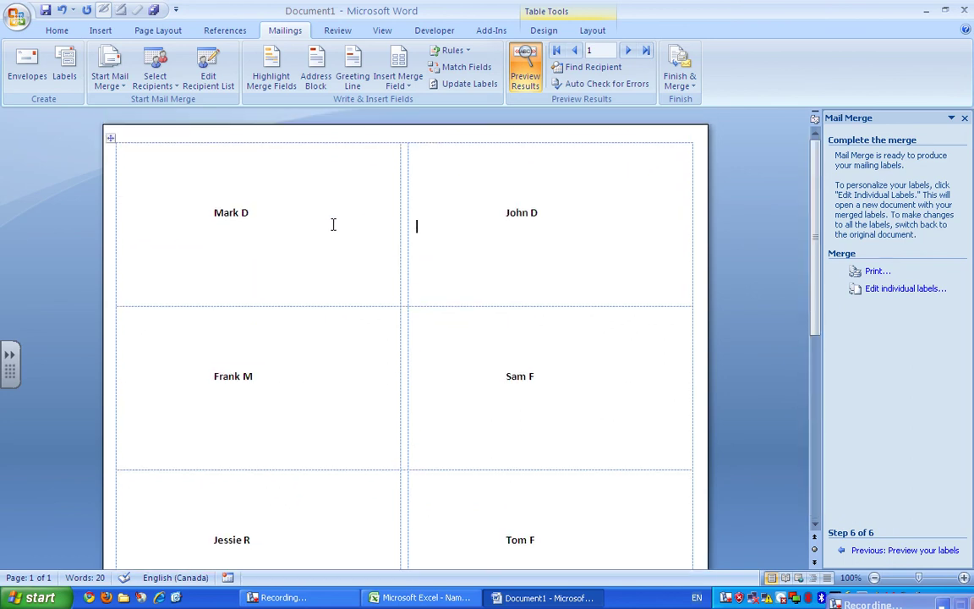